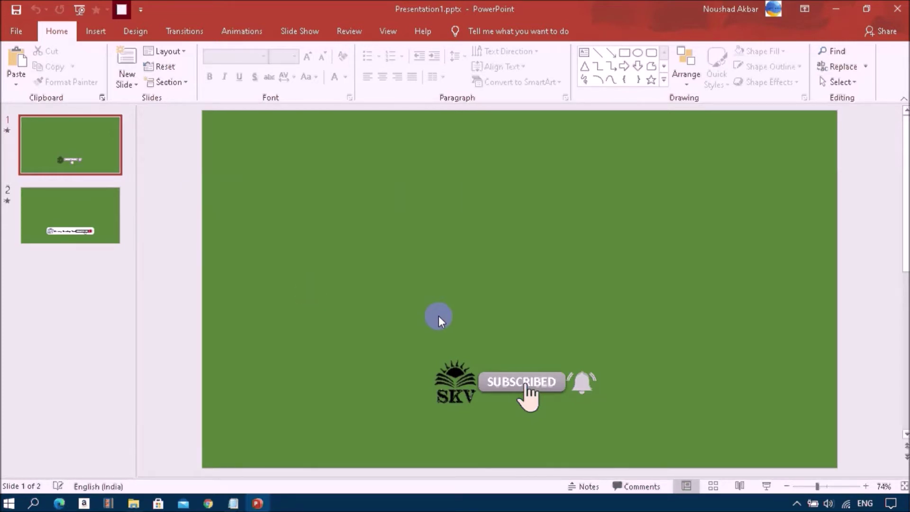
Preview slide 1's subscribe animation, then show slide 2 with its 'Sharing Knowledge Video' banner
click(242, 35)
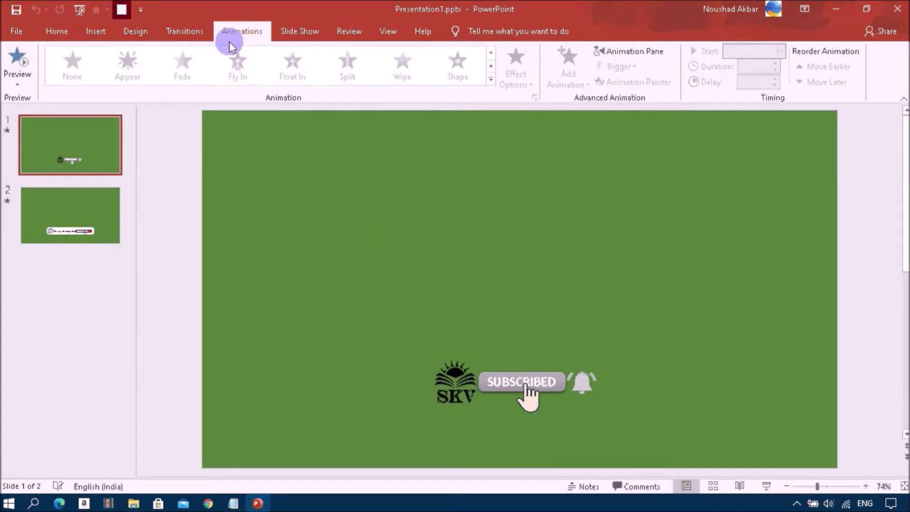
click(29, 71)
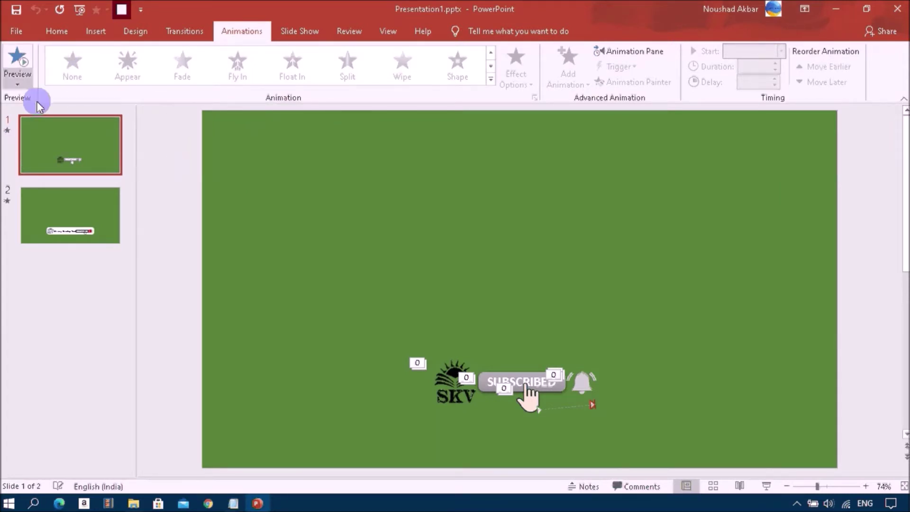
click(47, 265)
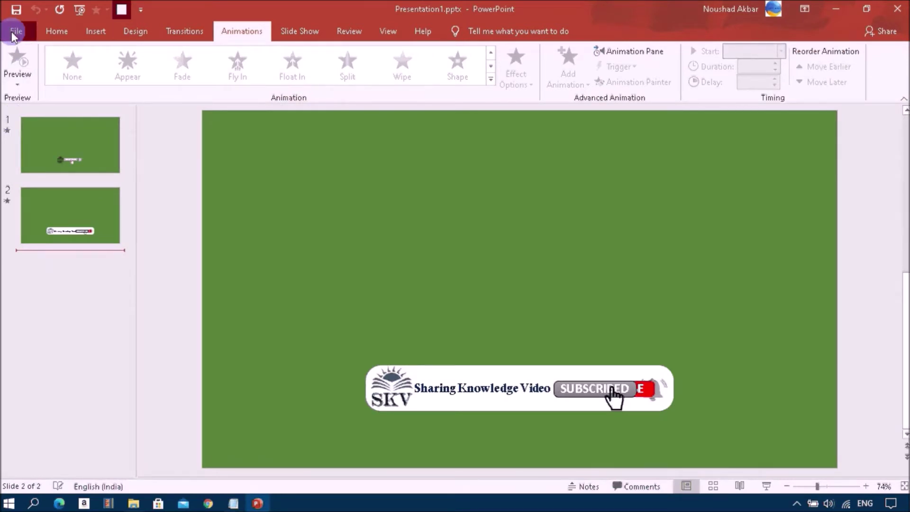
Bring up the Export page's Create an Animated GIF option (Medium quality, 01.00 seconds per slide)
click(14, 33)
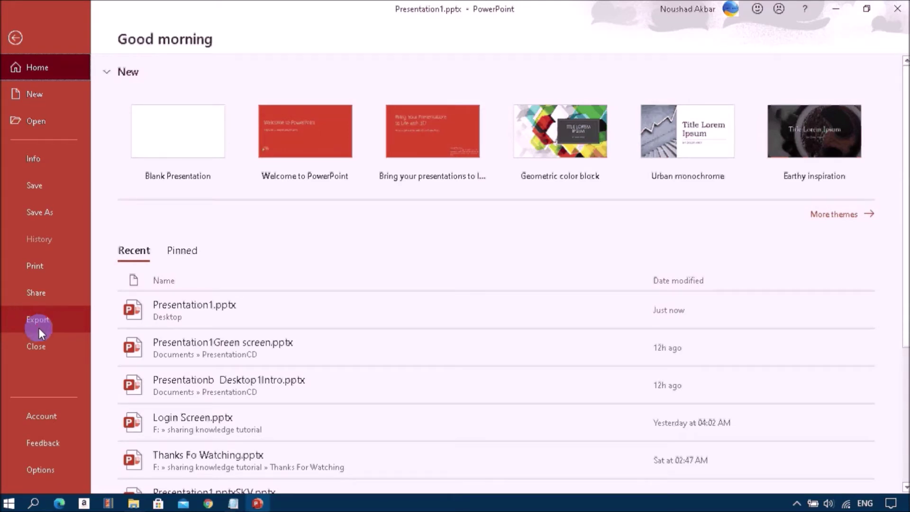
click(39, 328)
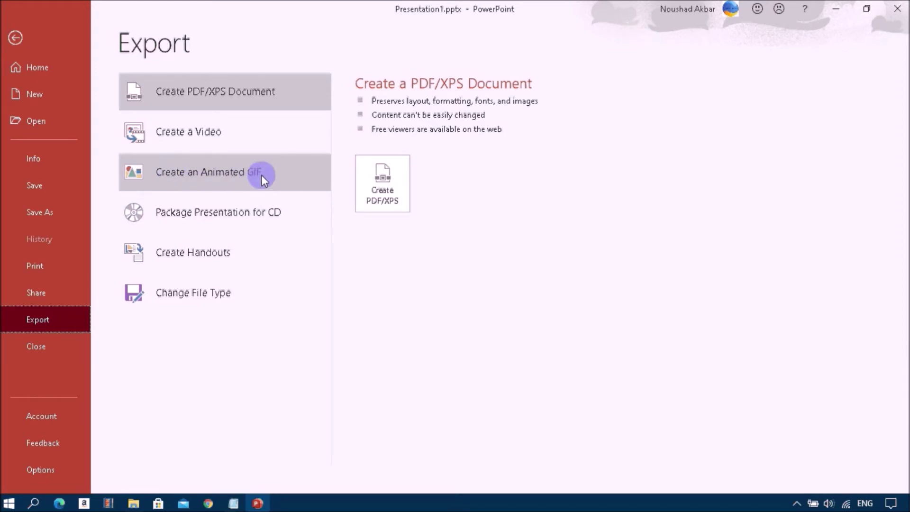
click(160, 178)
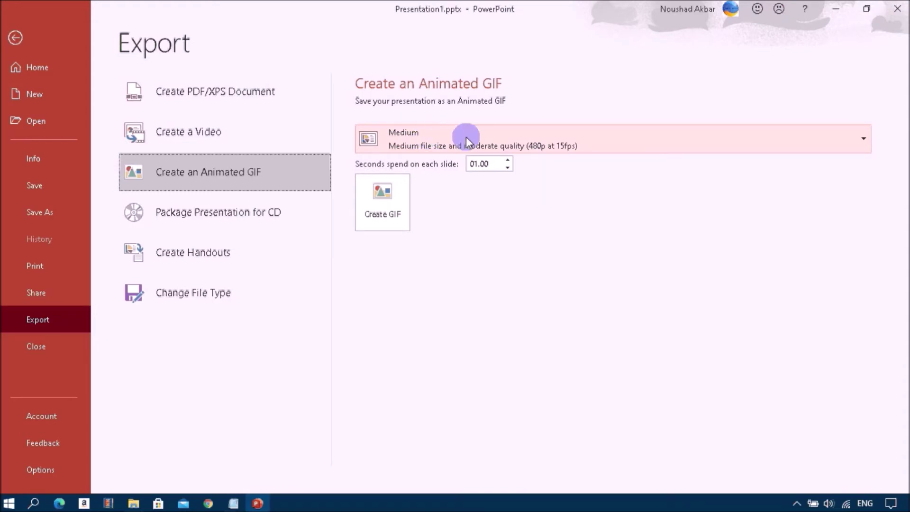
Keep Medium GIF quality and start GIF creation, reaching the Save As dialog for Presentation1.gif
click(798, 135)
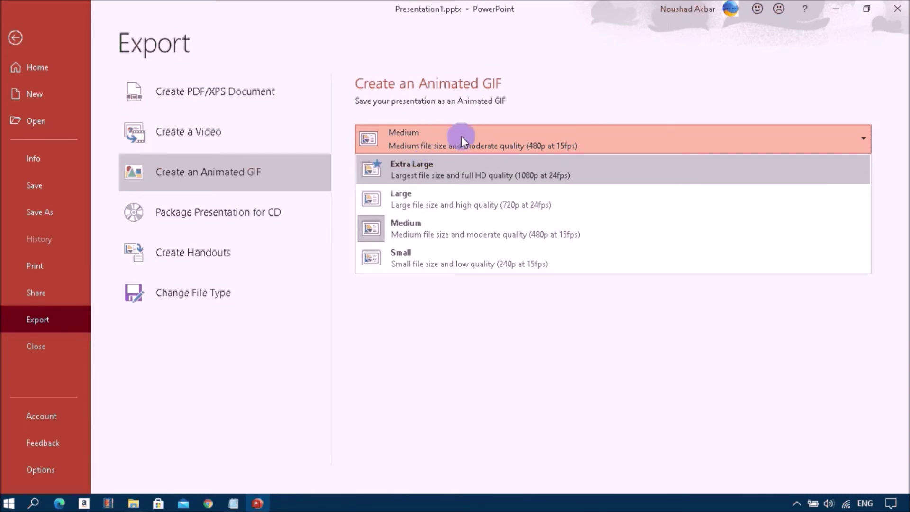
click(416, 139)
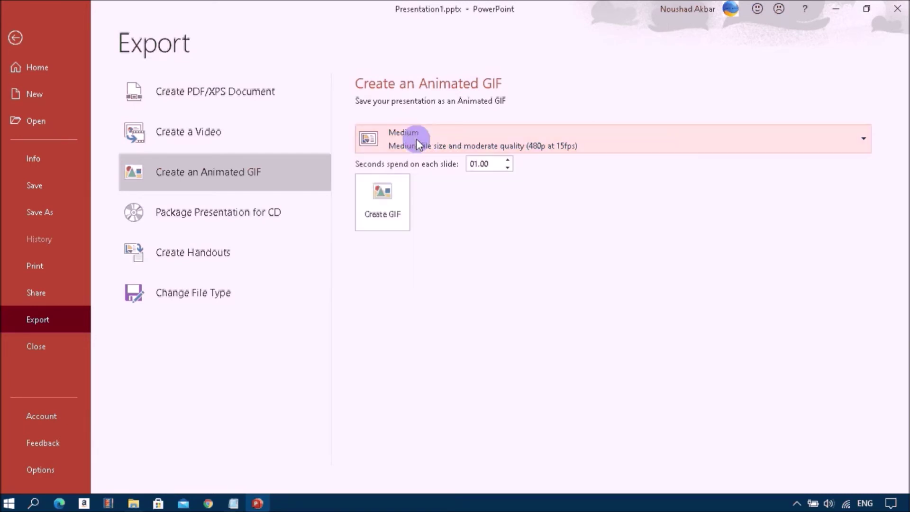
click(380, 197)
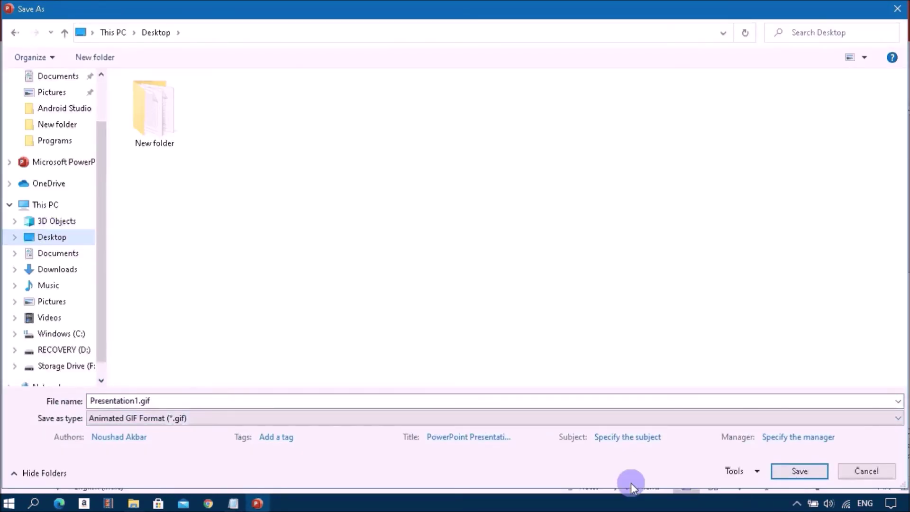
Save Presentation1.gif to the Desktop and minimize PowerPoint to reveal the desktop
click(799, 471)
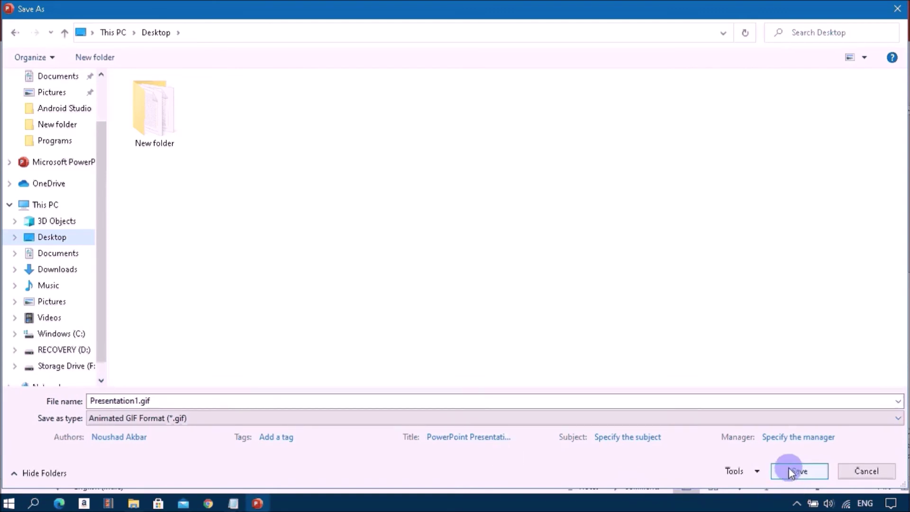
click(790, 472)
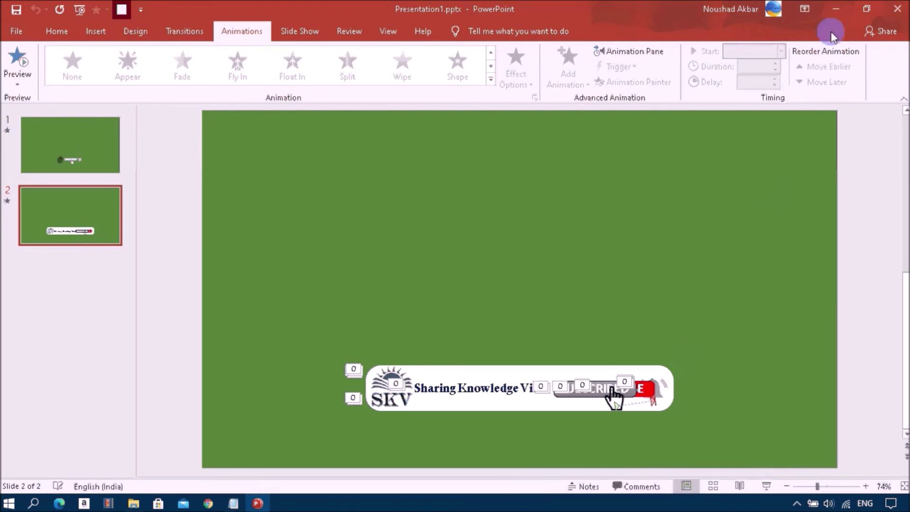
click(835, 8)
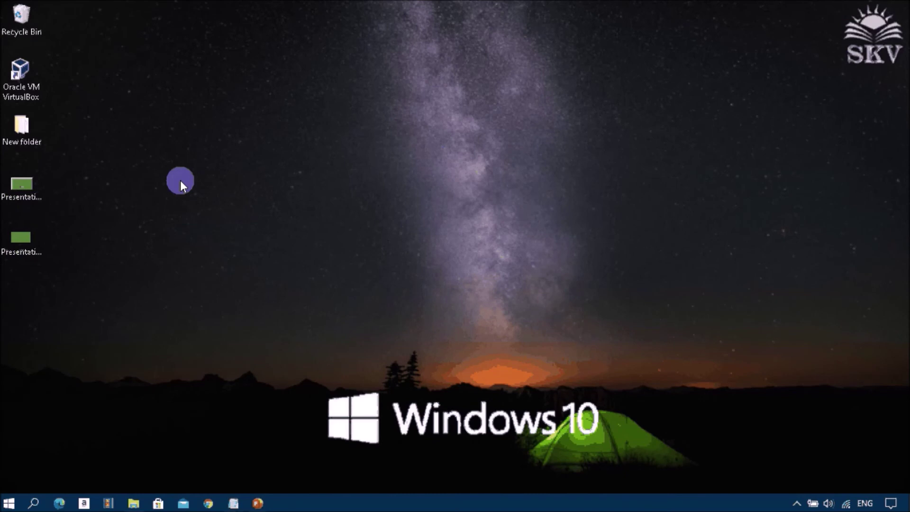
Open Presentation1.gif from the desktop in Photos to play the subscribe animation
click(19, 242)
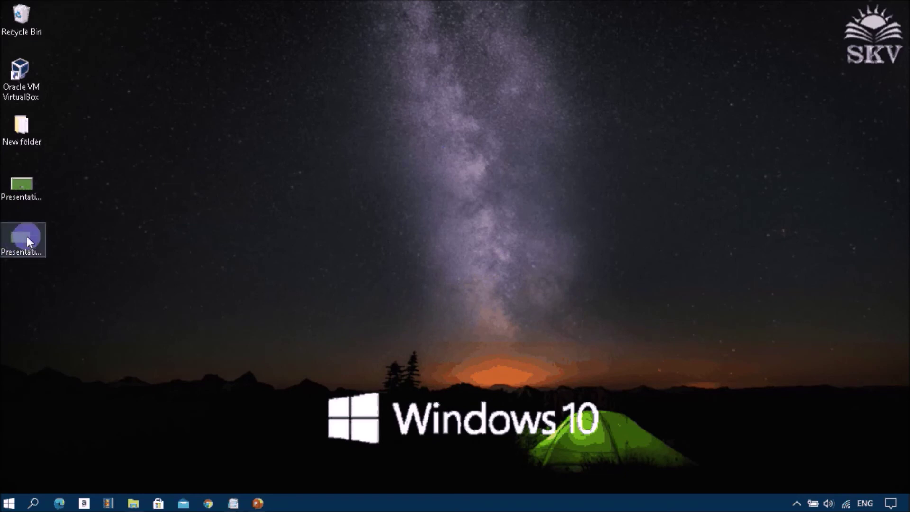
double_click(27, 236)
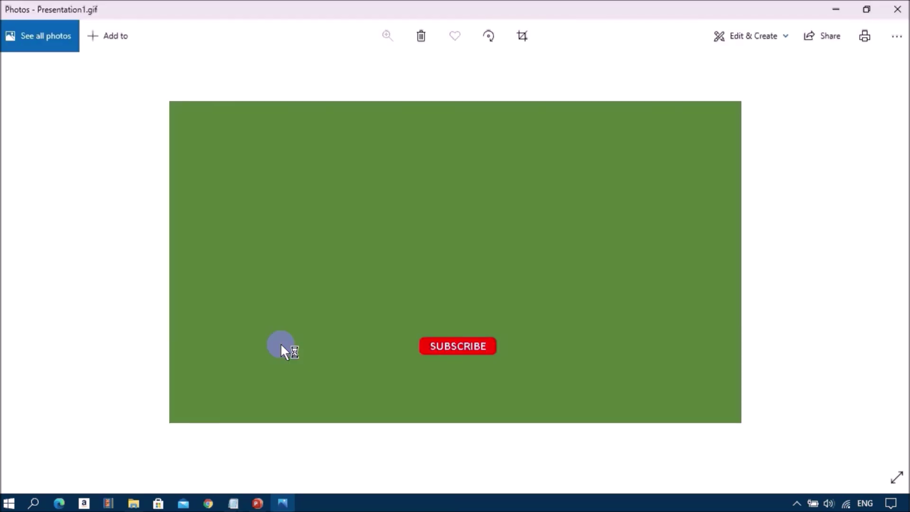